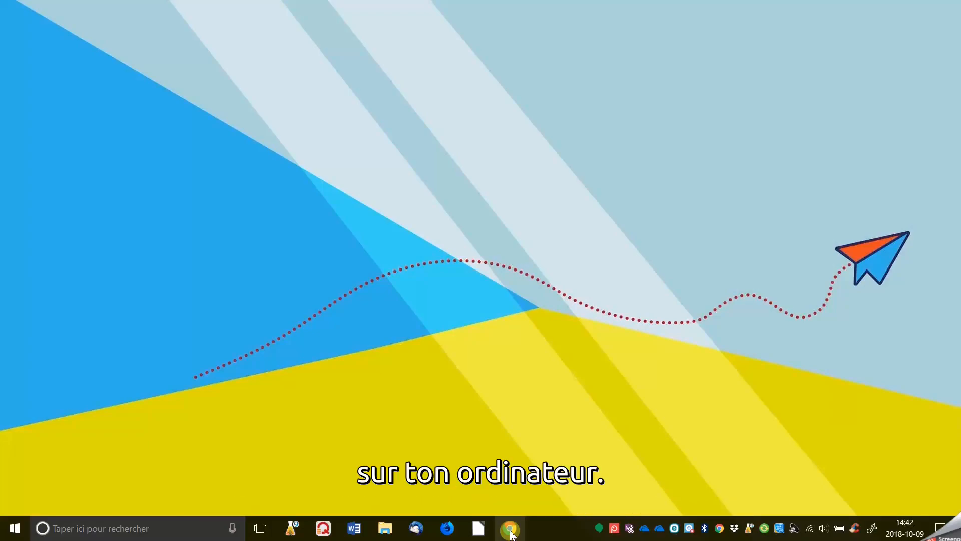
# Open Google Drive in Chrome from the browser's page of Google applications.
pyautogui.click(510, 529)
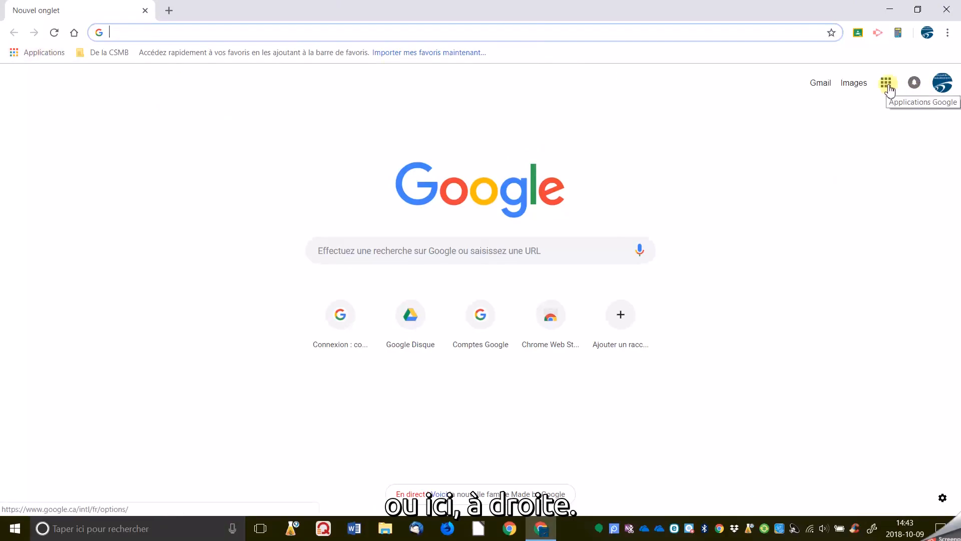
pyautogui.click(45, 52)
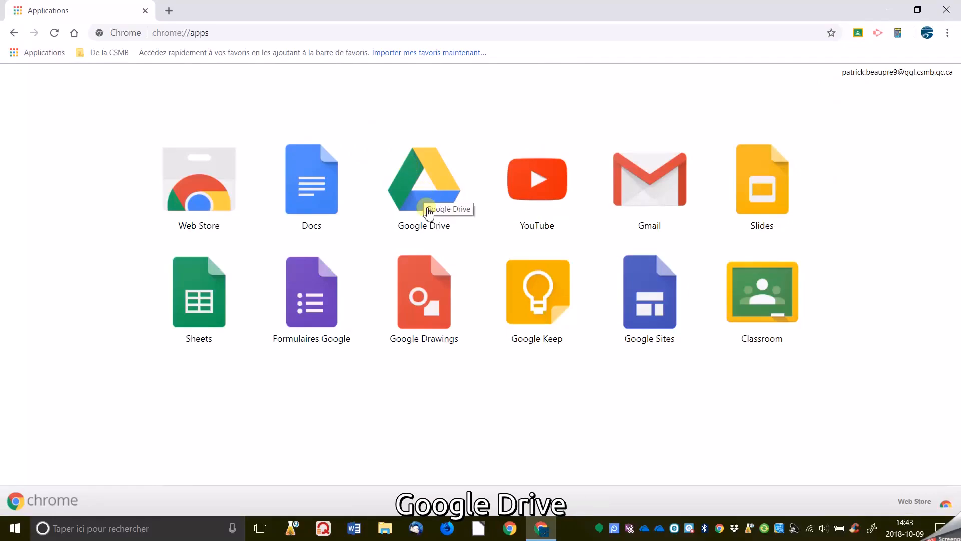
pyautogui.click(429, 213)
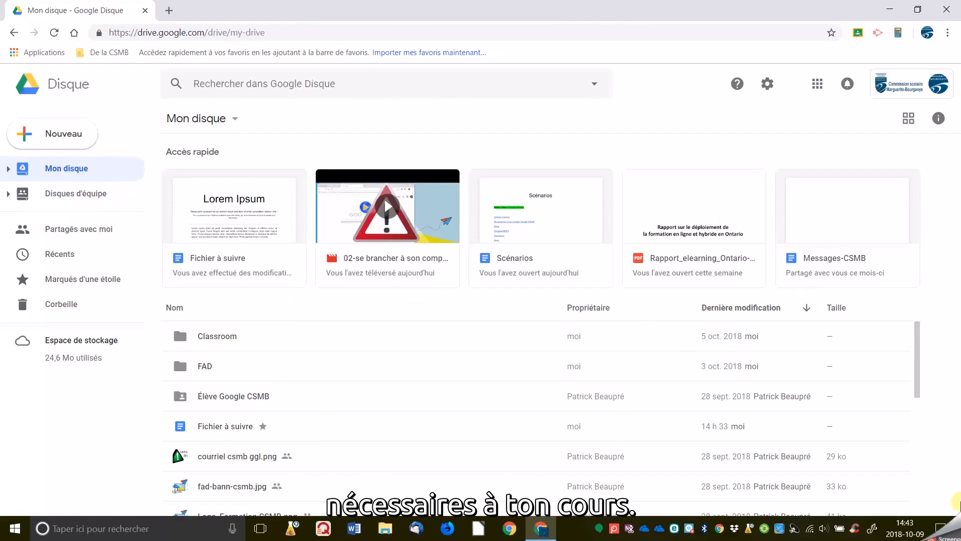
# Expand the Mon disque folder tree and look through its files, the shared items, the recent items and the starred items.
pyautogui.click(8, 169)
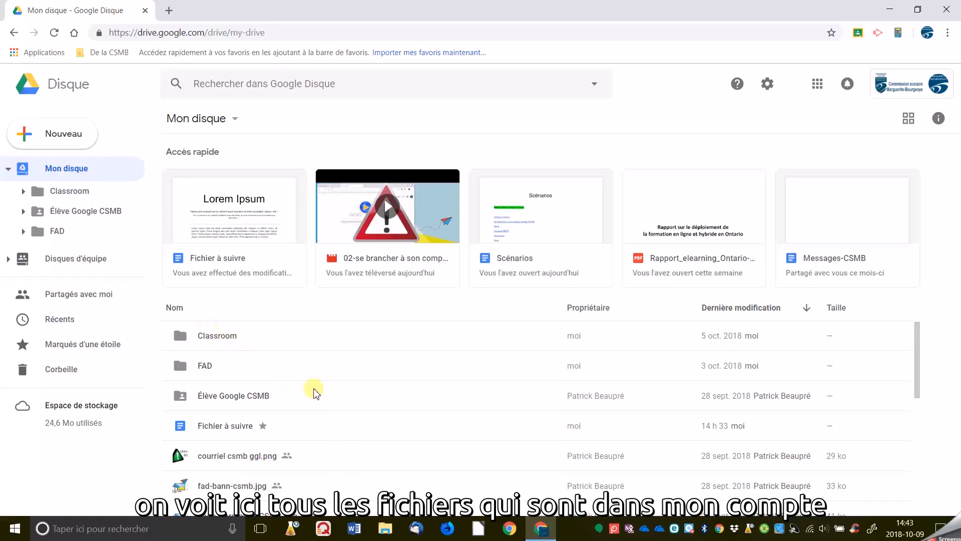
pyautogui.scroll(-6, 313, 391)
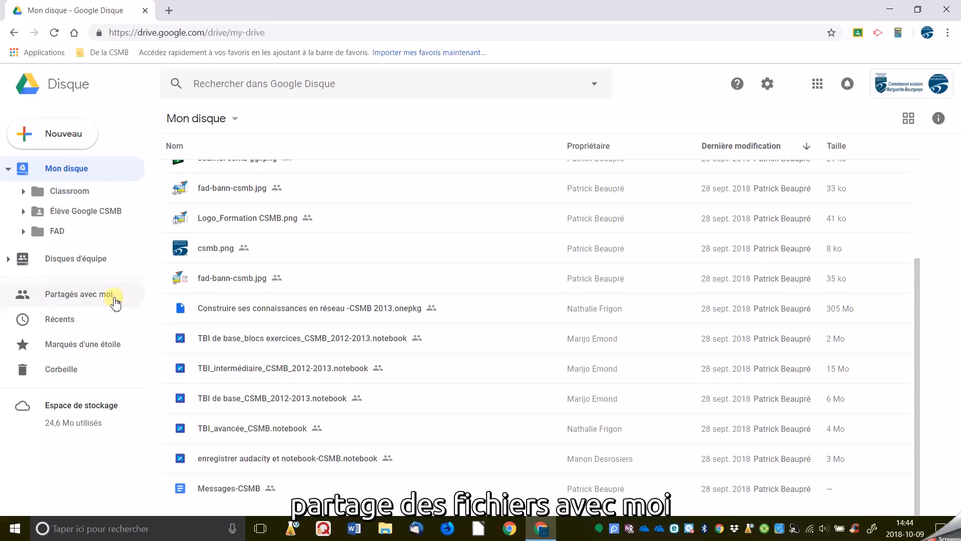
pyautogui.click(91, 302)
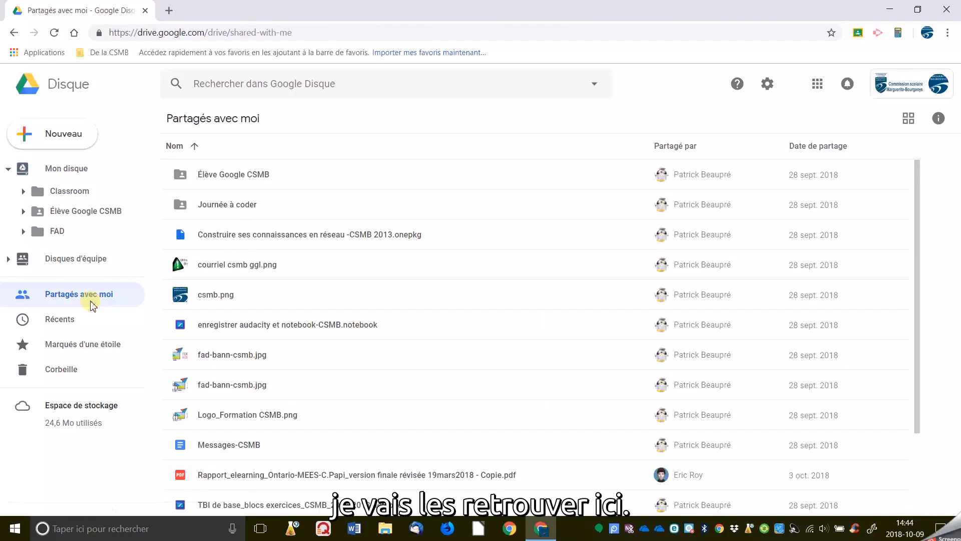
pyautogui.click(66, 324)
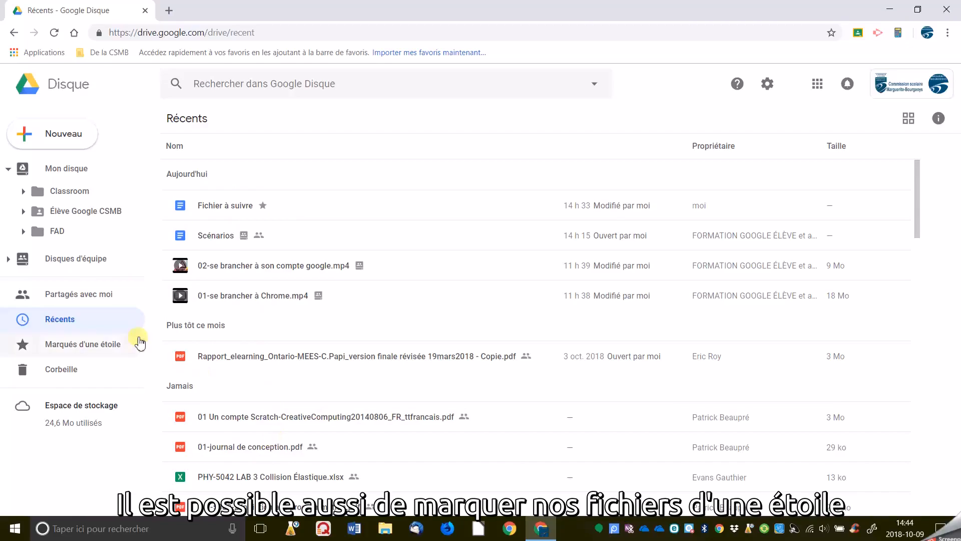
pyautogui.click(104, 349)
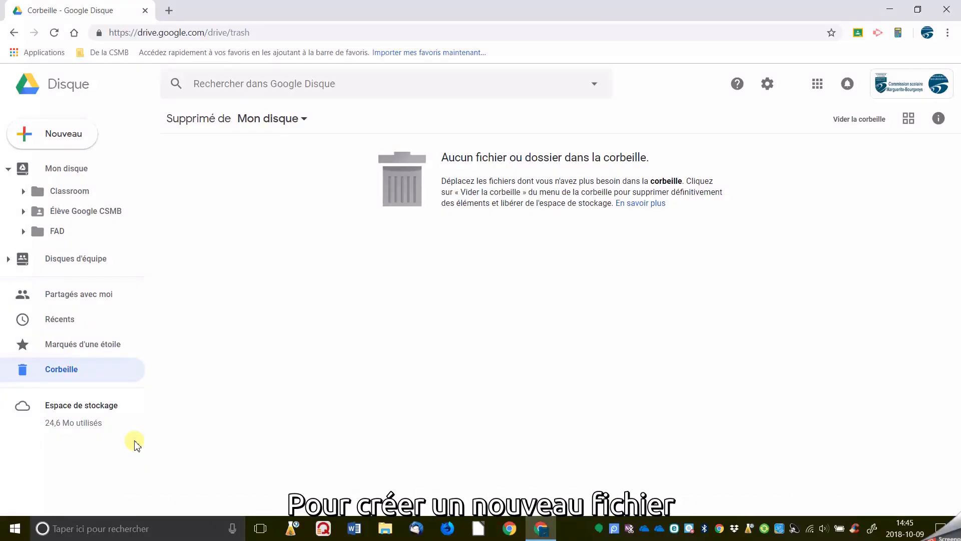
# Create a new folder in Mon disque with the default name Dossier sans titre.
pyautogui.click(64, 139)
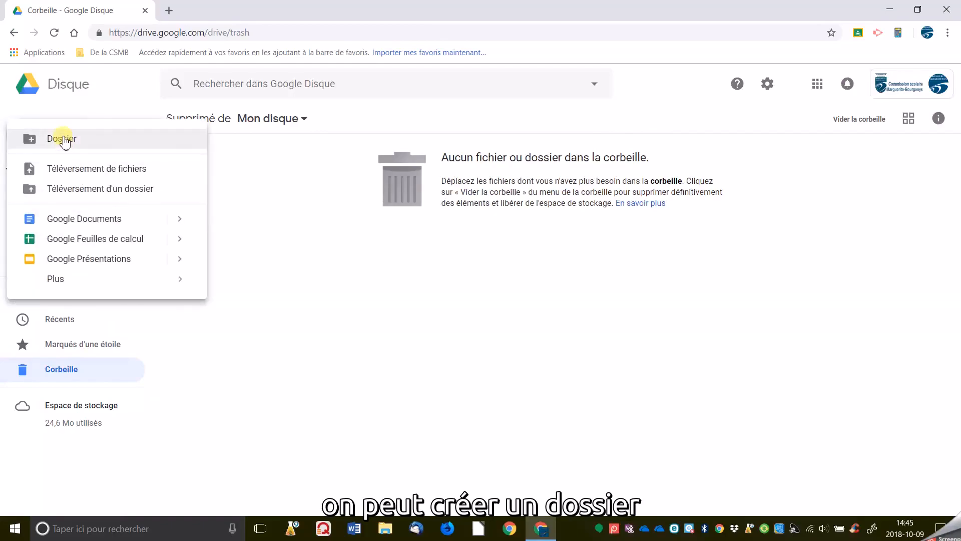
pyautogui.click(62, 139)
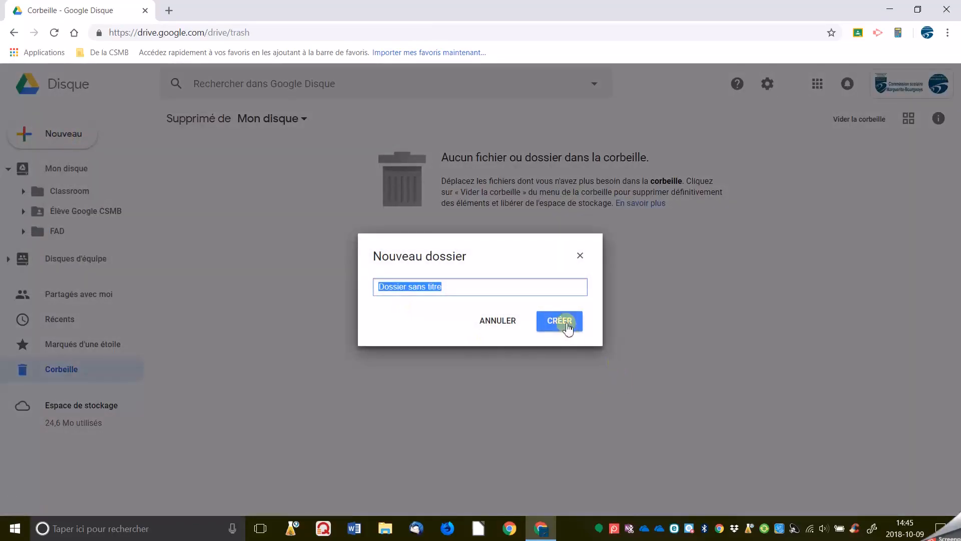
pyautogui.click(568, 327)
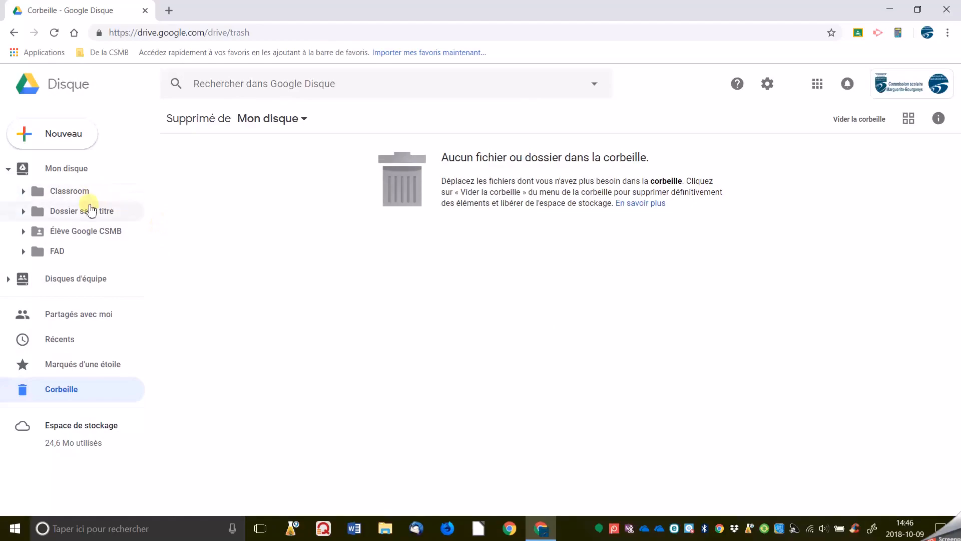
# Open the Dossier sans titre folder and rename it MON DOSSIER.
pyautogui.click(90, 213)
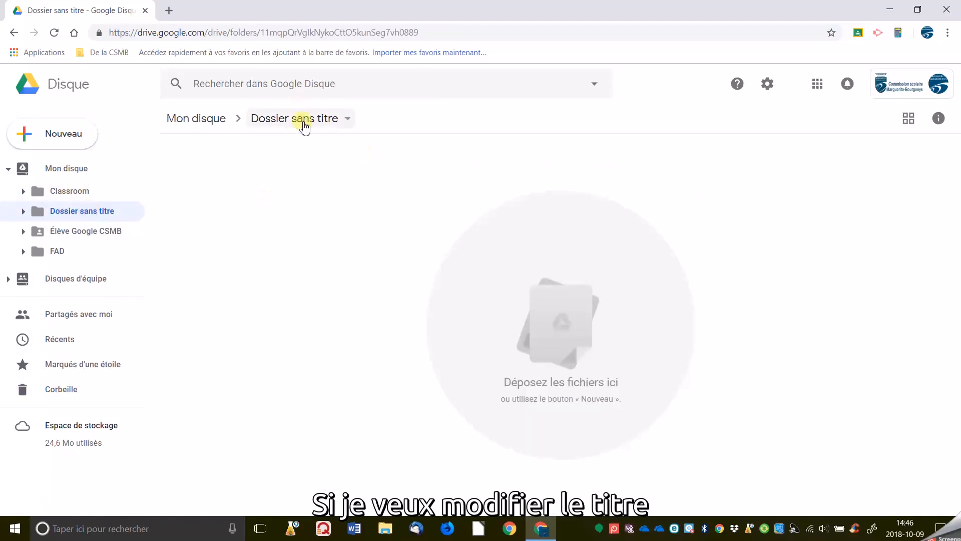
pyautogui.click(304, 127)
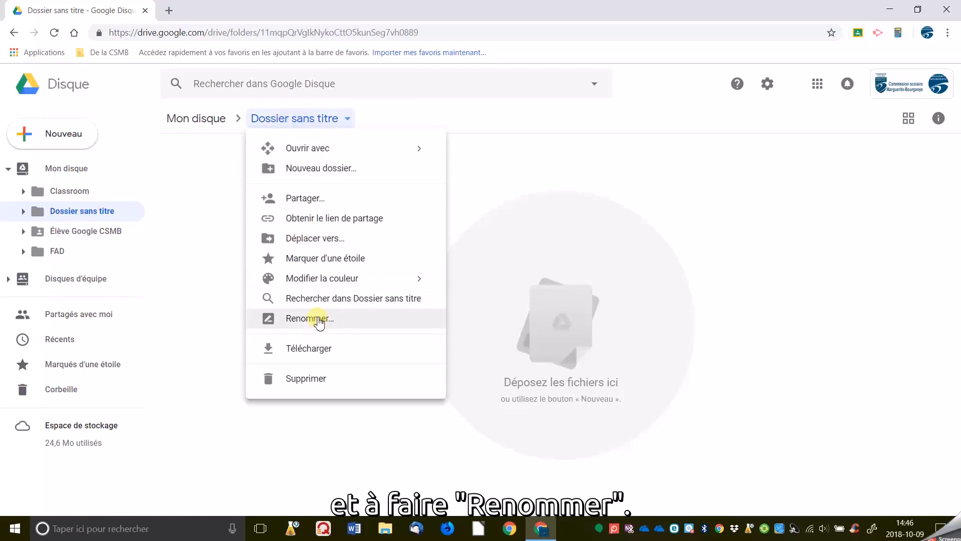
pyautogui.click(318, 318)
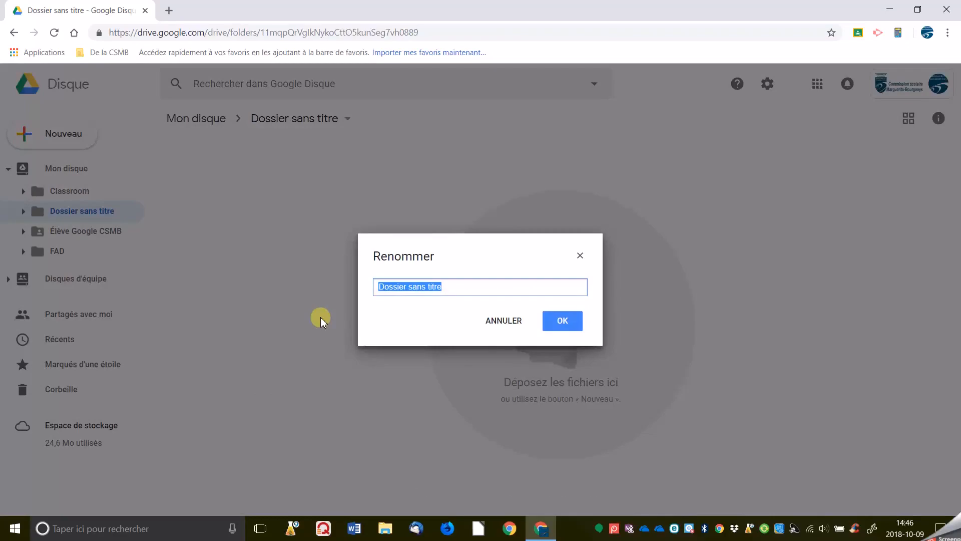
pyautogui.write('MON DOSSIER')
pyautogui.click(562, 321)
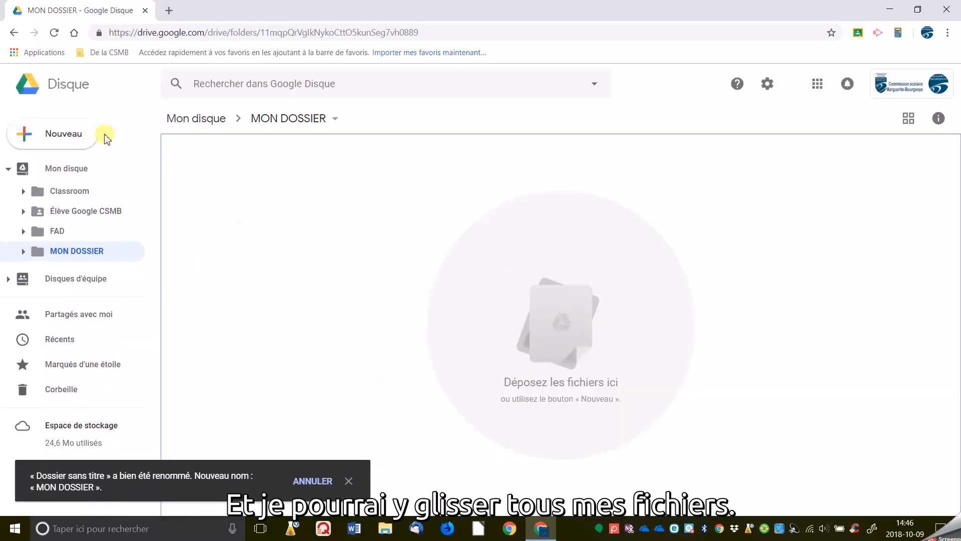
# Create a blank Google Documents file inside the MON DOSSIER folder.
pyautogui.click(65, 134)
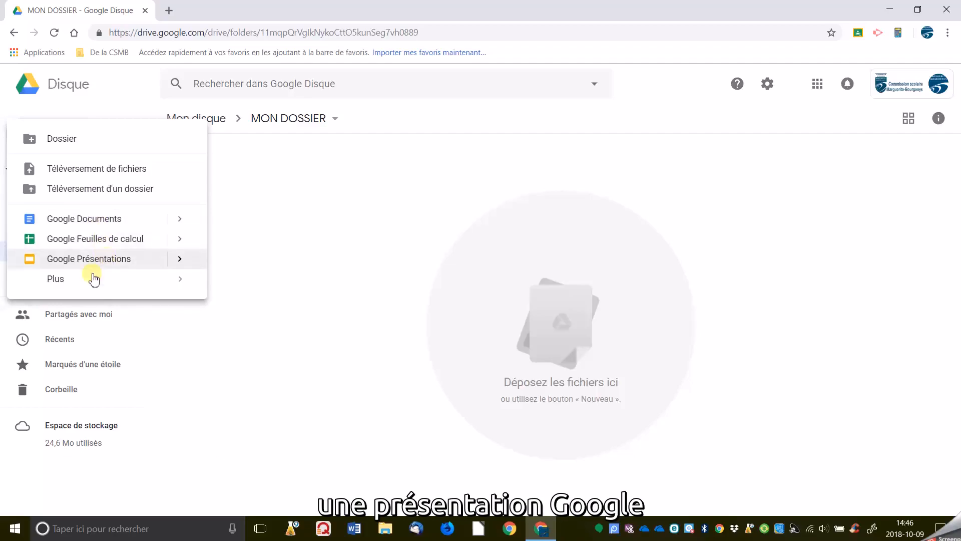
pyautogui.moveTo(59, 280)
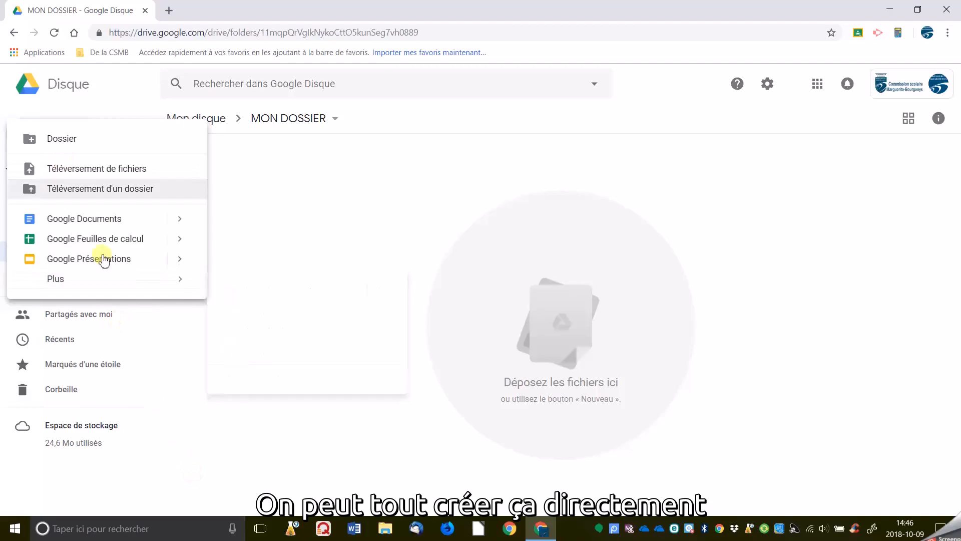
pyautogui.click(109, 218)
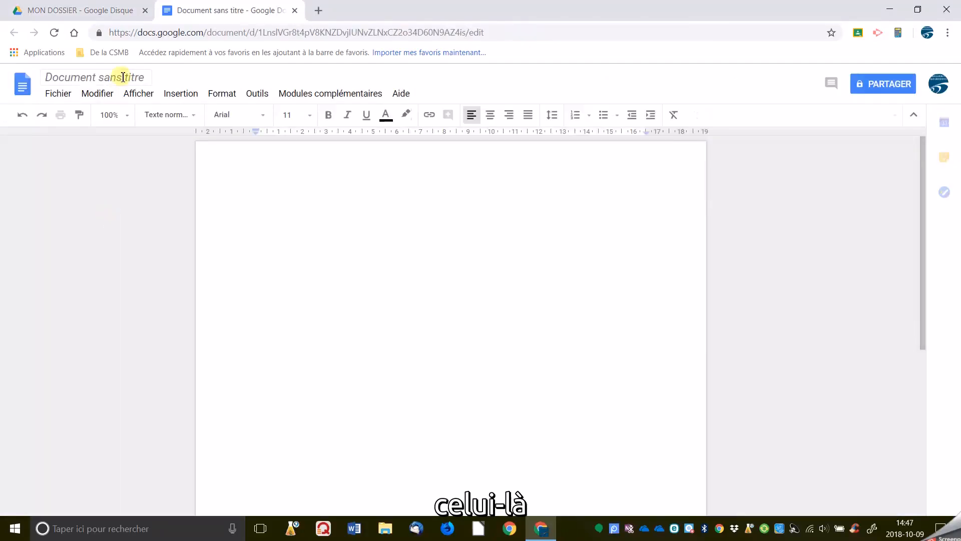
# Title the new document "Titre du fichier".
pyautogui.click(122, 78)
pyautogui.hotkey('ctrl', 'a')
pyautogui.press('BackSpace')
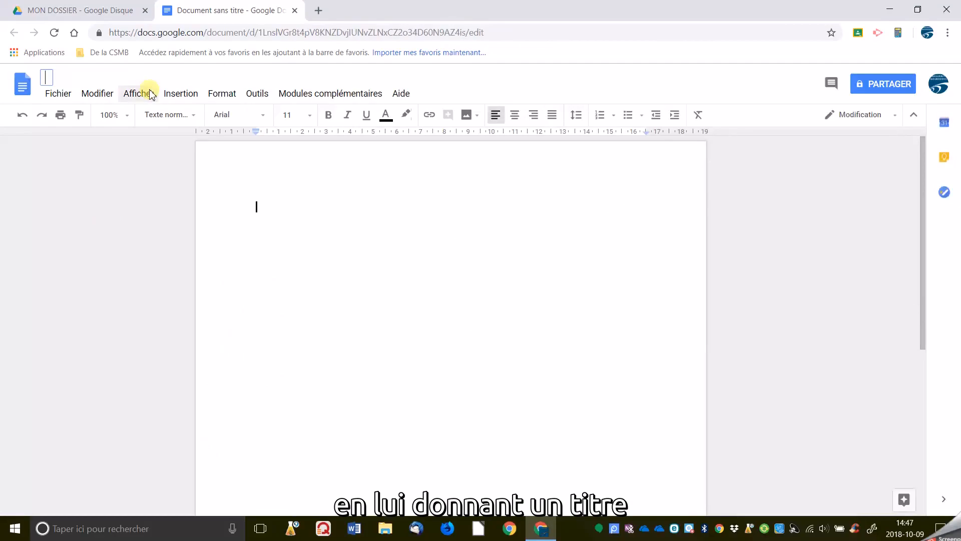
pyautogui.write('asdf')
pyautogui.press('BackSpace')
pyautogui.press('BackSpace')
pyautogui.press('BackSpace')
pyautogui.press('BackSpace')
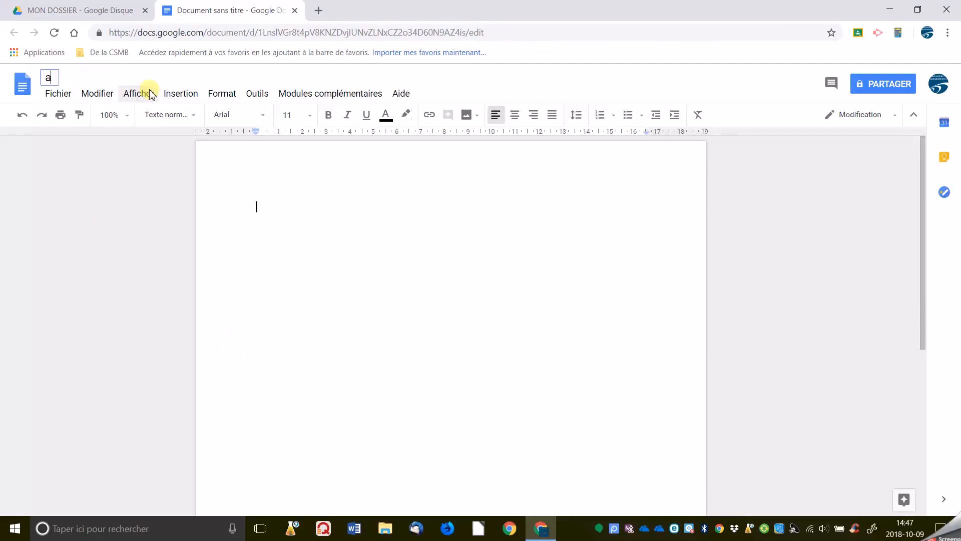
pyautogui.write('Titre du fichier')
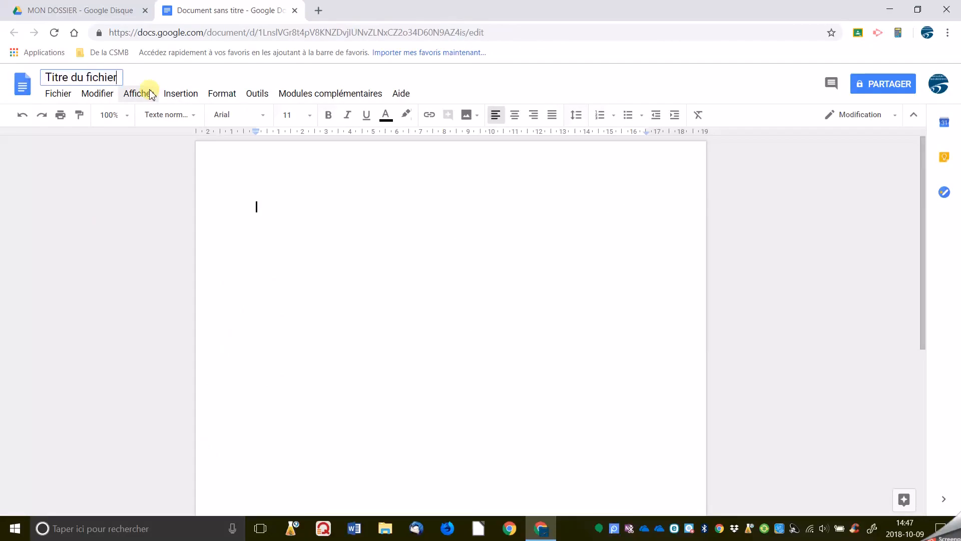
# Write the filler line "ewrfasdf adfasdfasdfasdfasdf asdfasdf asdfasdf" in the document body.
pyautogui.click(329, 222)
pyautogui.write('ewrfasdf')
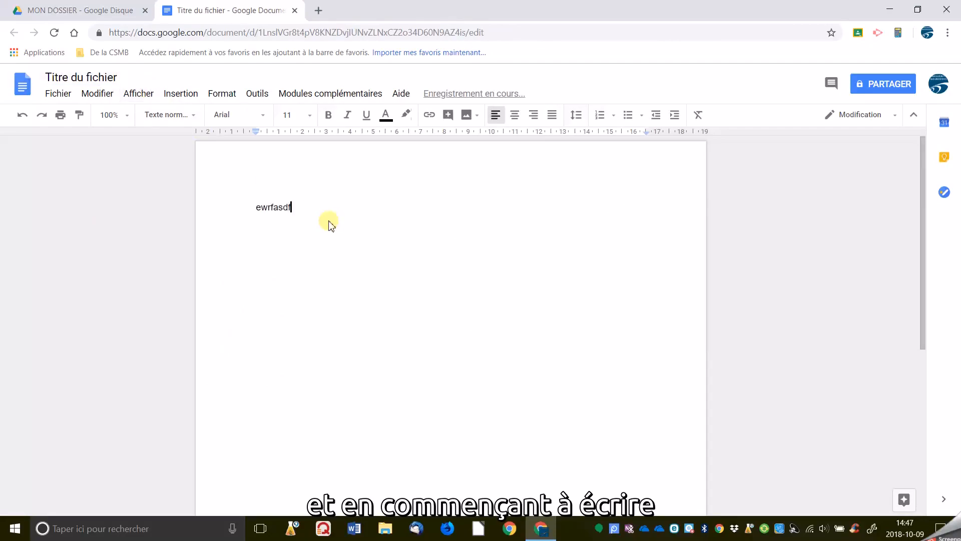
pyautogui.write(' adfasdfasdfasdf asdfasdf asdfasdf')
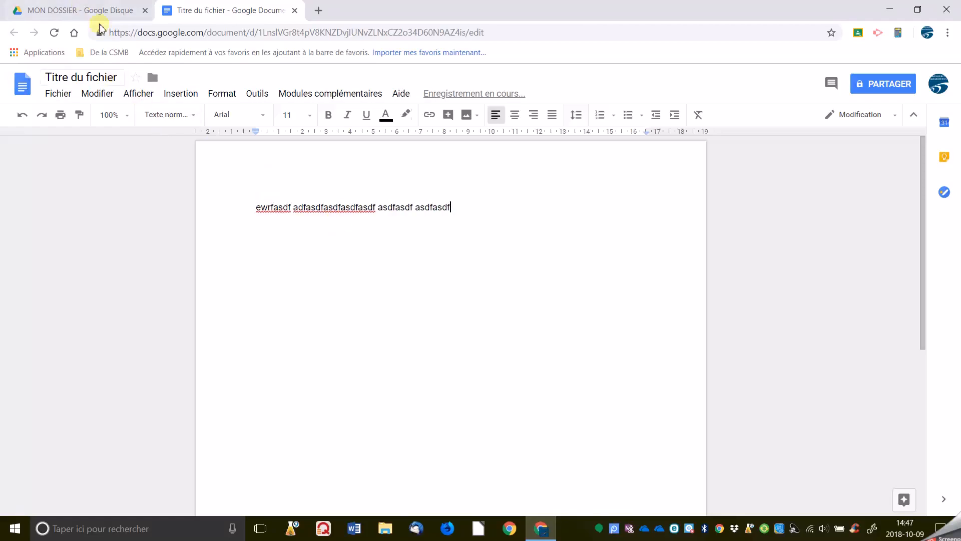
pyautogui.press('Left')
pyautogui.press('Left')
pyautogui.press('Left')
pyautogui.press('Left')
pyautogui.press('Left')
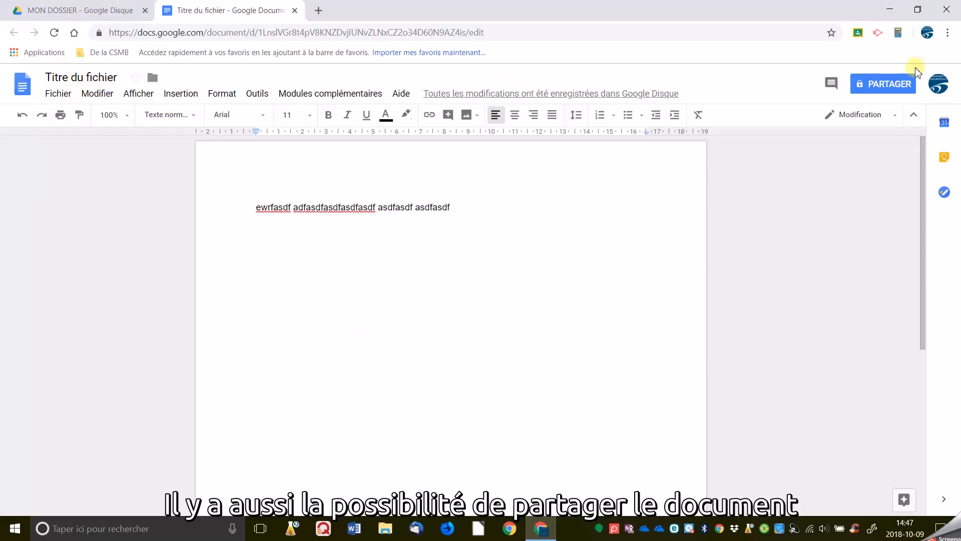
# View the document's sharing options and close them without adding anyone.
pyautogui.click(904, 85)
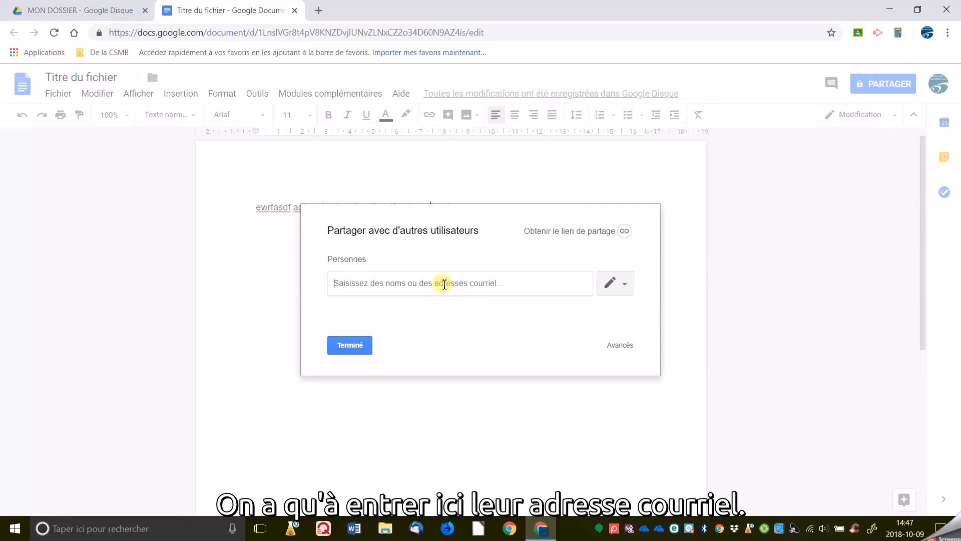
pyautogui.click(349, 349)
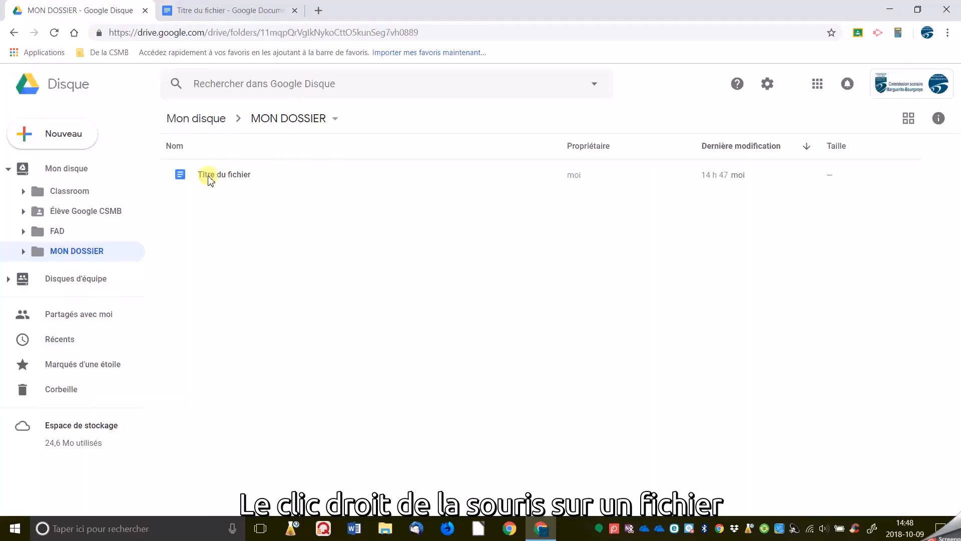
# Preview the Titre du fichier document from the MON DOSSIER folder in Drive and close the preview.
pyautogui.rightClick(208, 176)
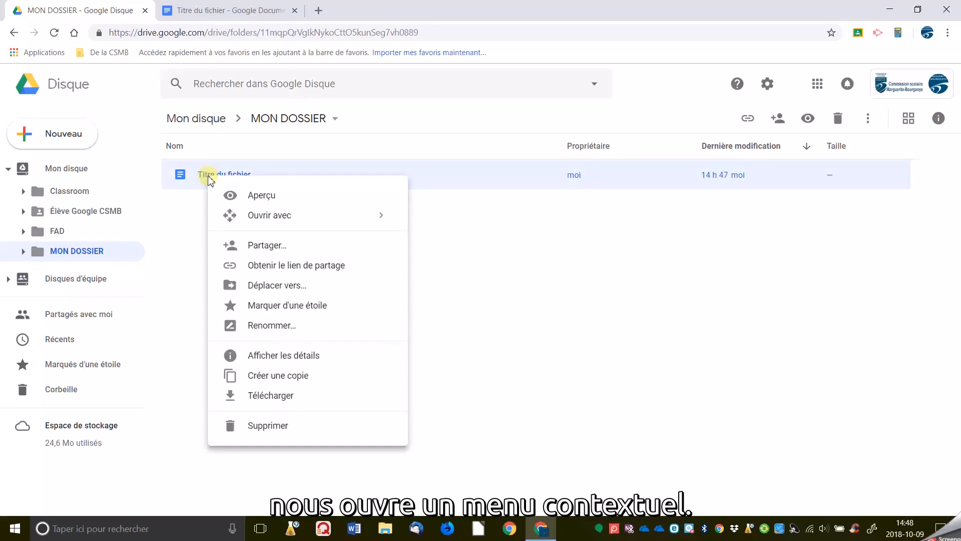
pyautogui.click(285, 200)
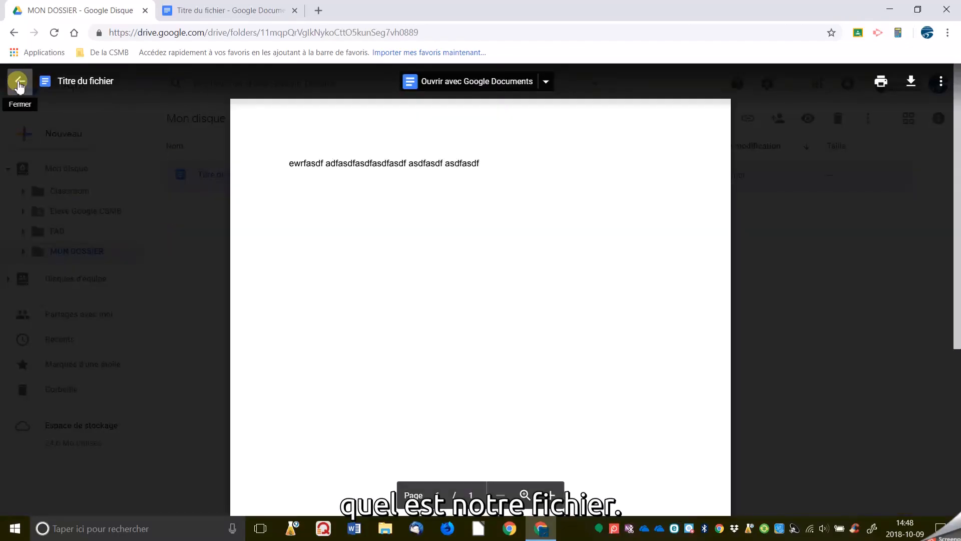
pyautogui.click(19, 84)
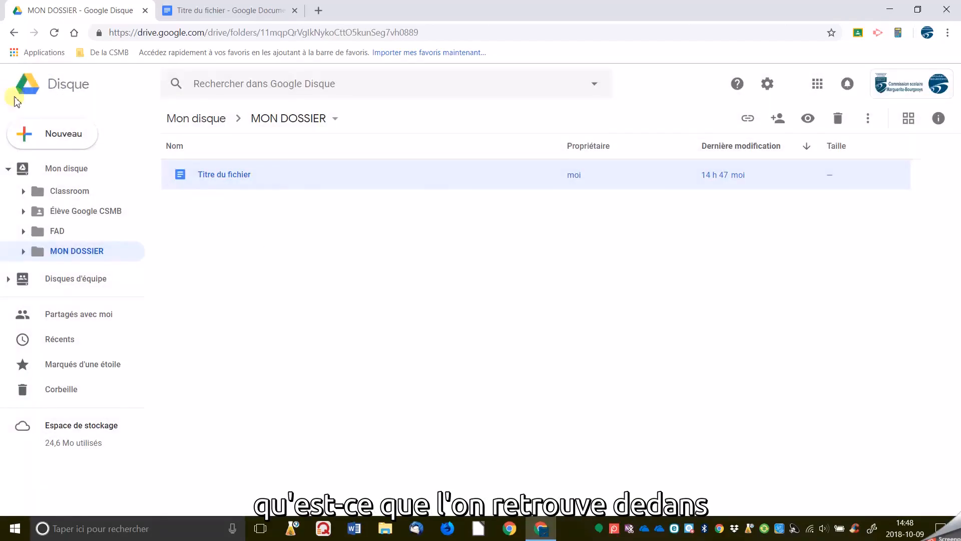
# Review the actions available for the Titre du fichier document in Drive without choosing any.
pyautogui.rightClick(224, 180)
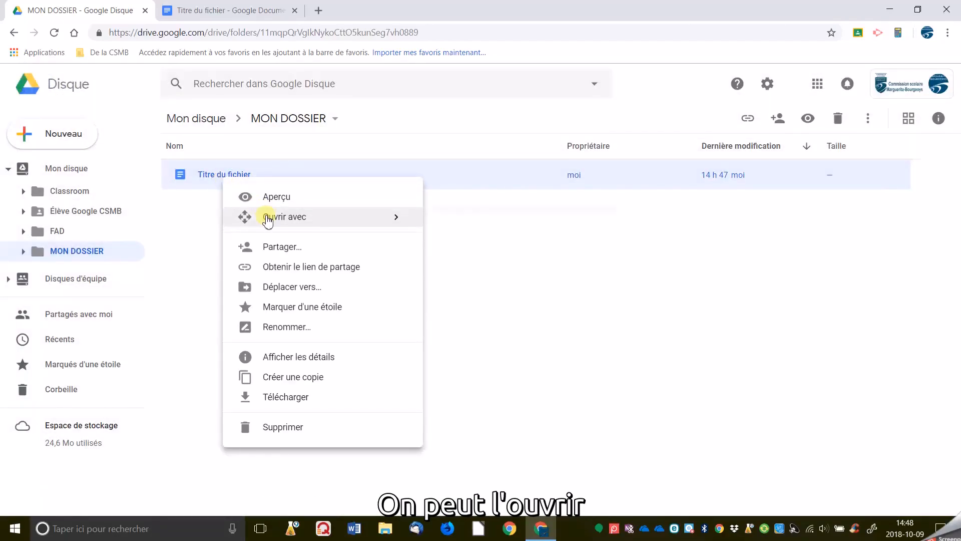
pyautogui.moveTo(268, 220)
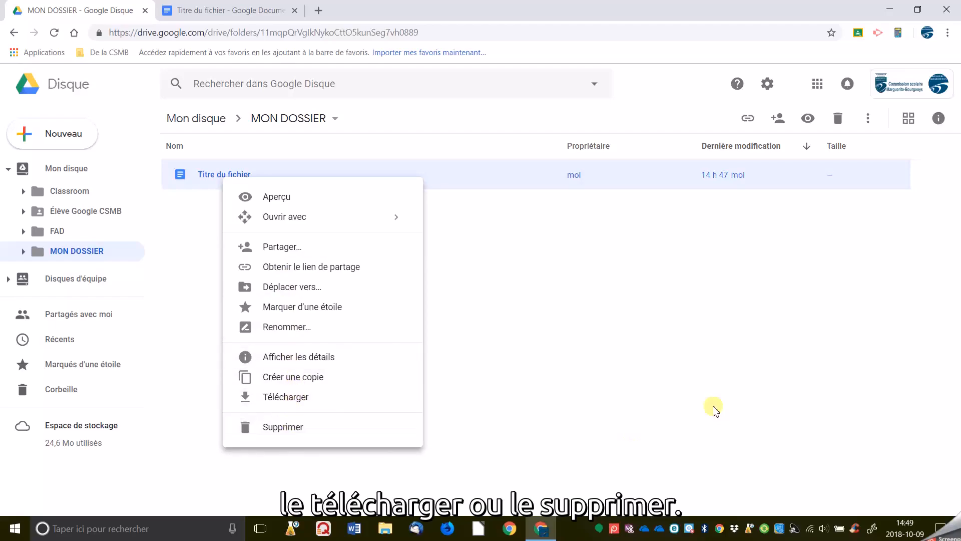
pyautogui.click(686, 384)
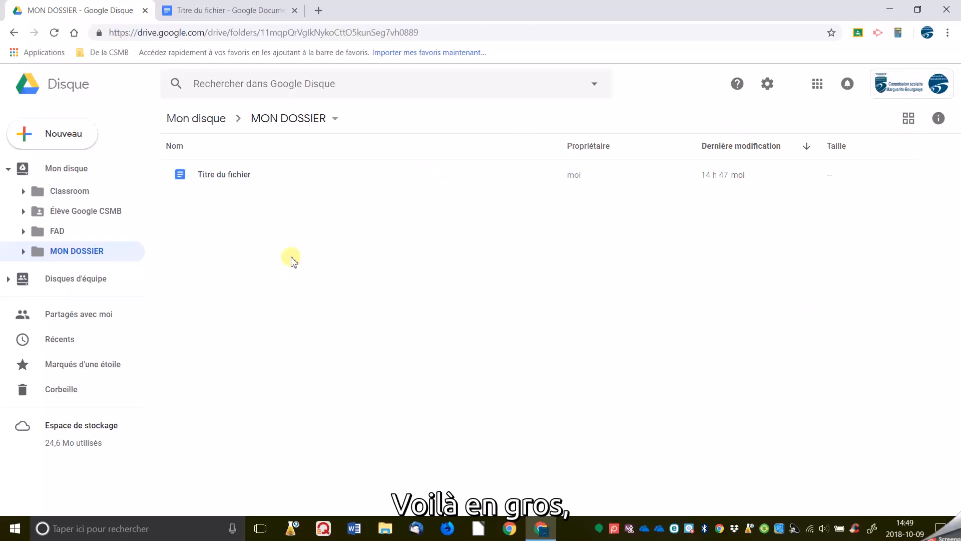